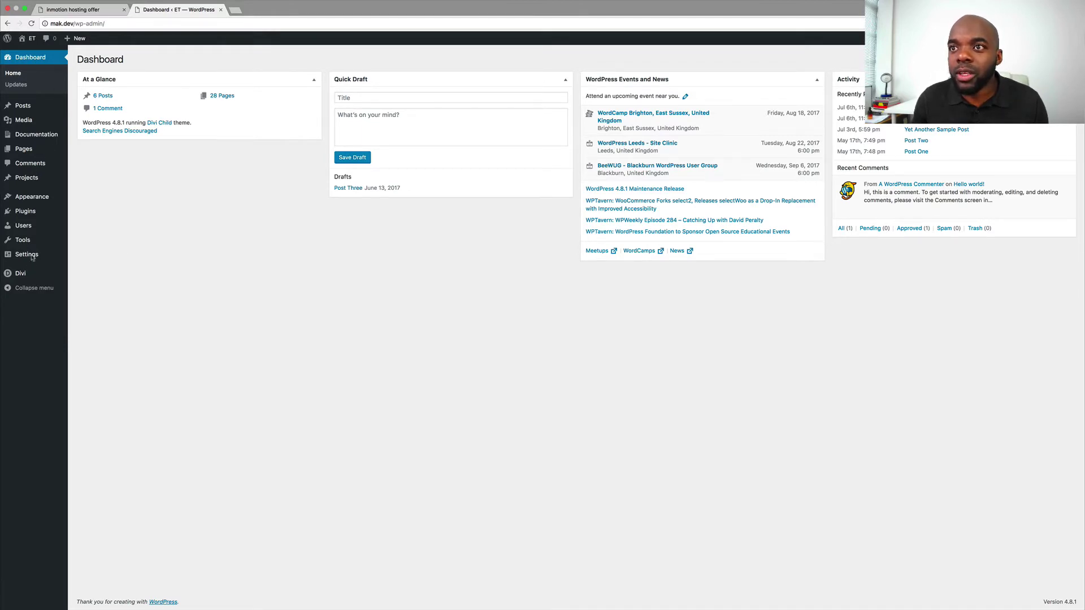
# Open the Theme Customizer's Additional CSS panel and highlight the et_pb_social_media_follow CSS rules.
pyautogui.click(23, 273)
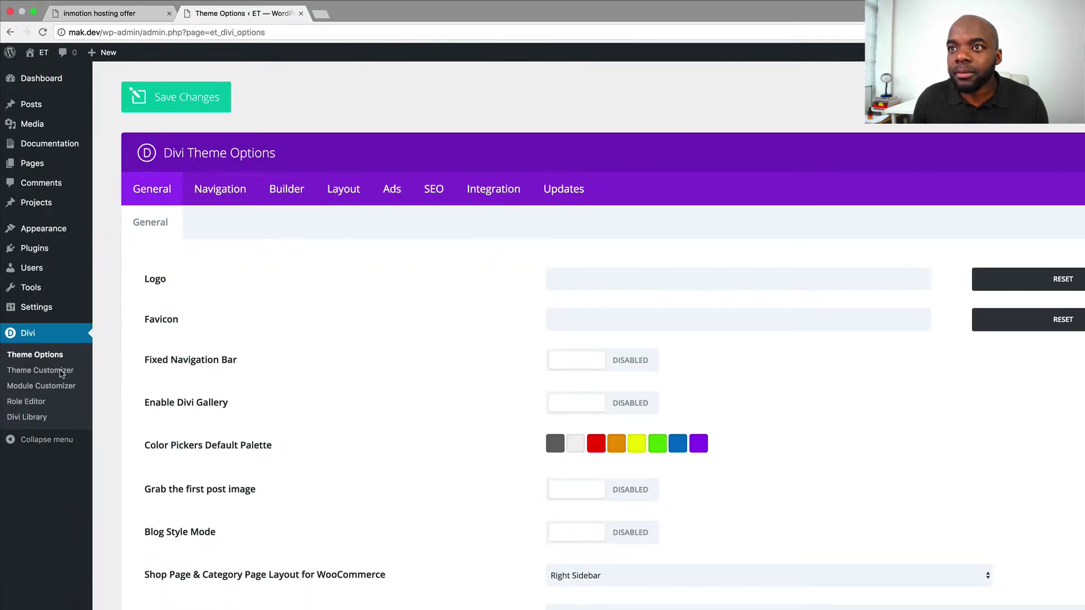
pyautogui.click(61, 373)
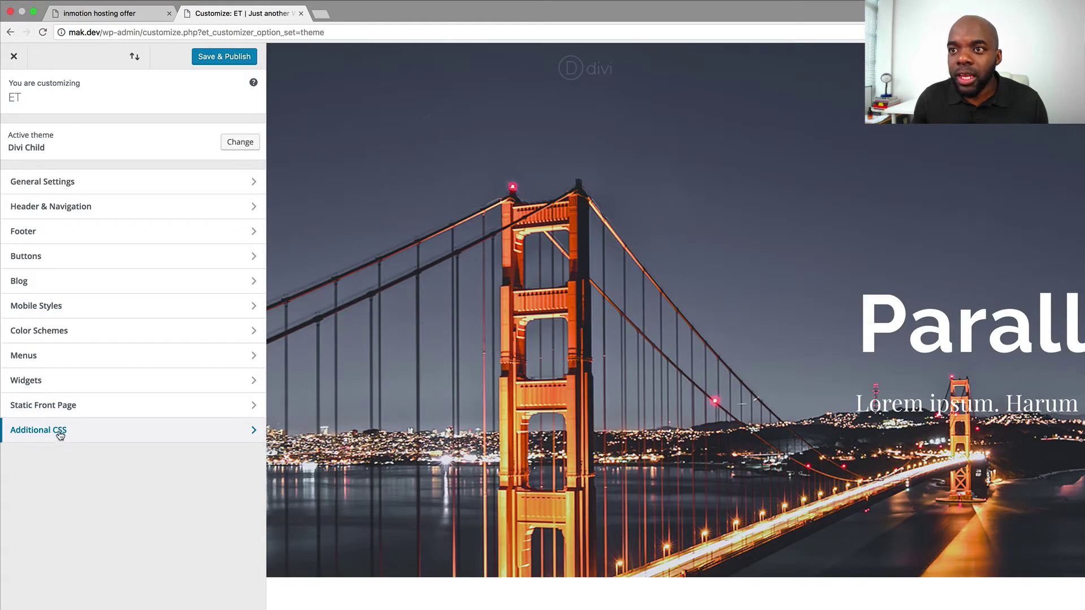
pyautogui.click(66, 433)
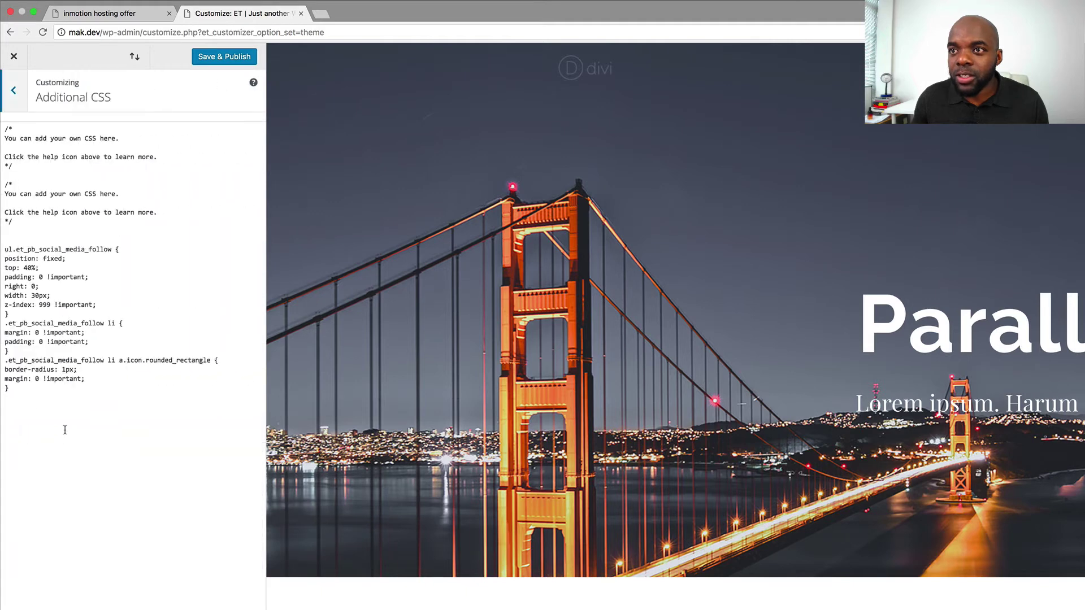
pyautogui.click(55, 394)
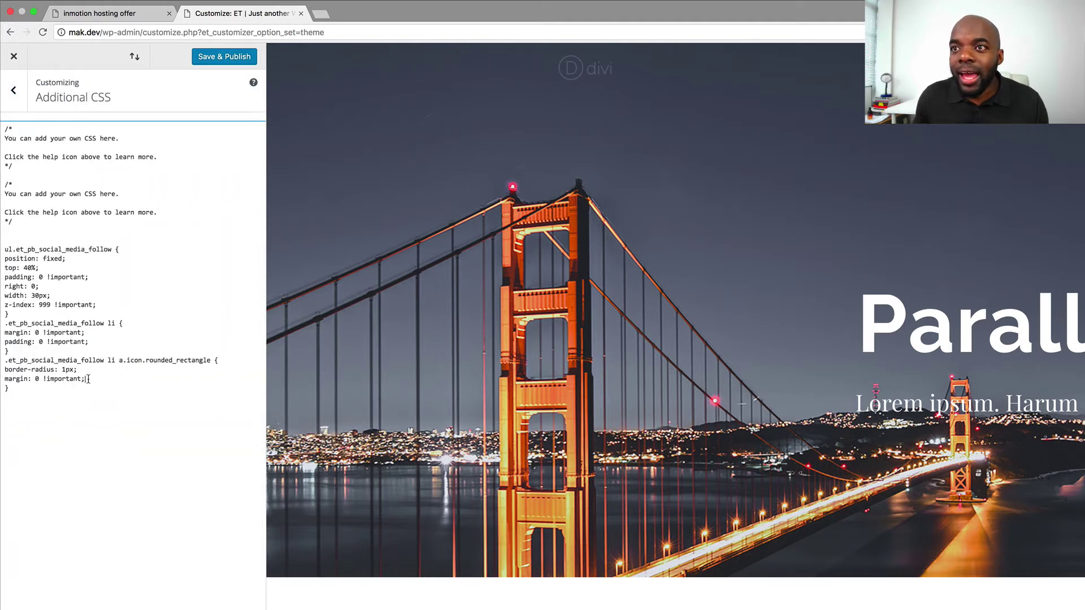
pyautogui.moveTo(85, 379); pyautogui.dragTo(1, 238)
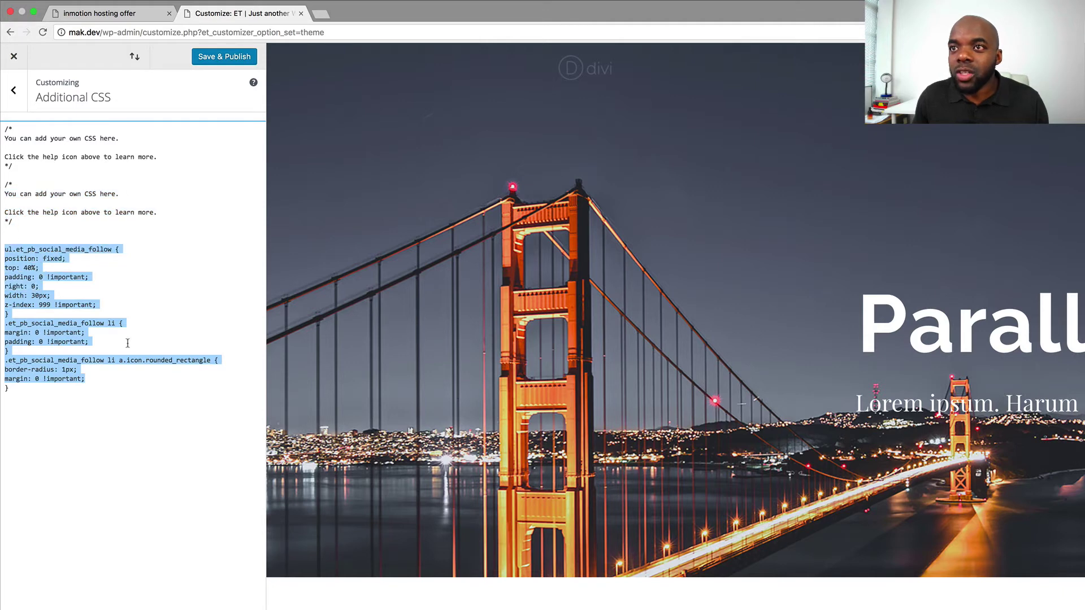
pyautogui.click(31, 394)
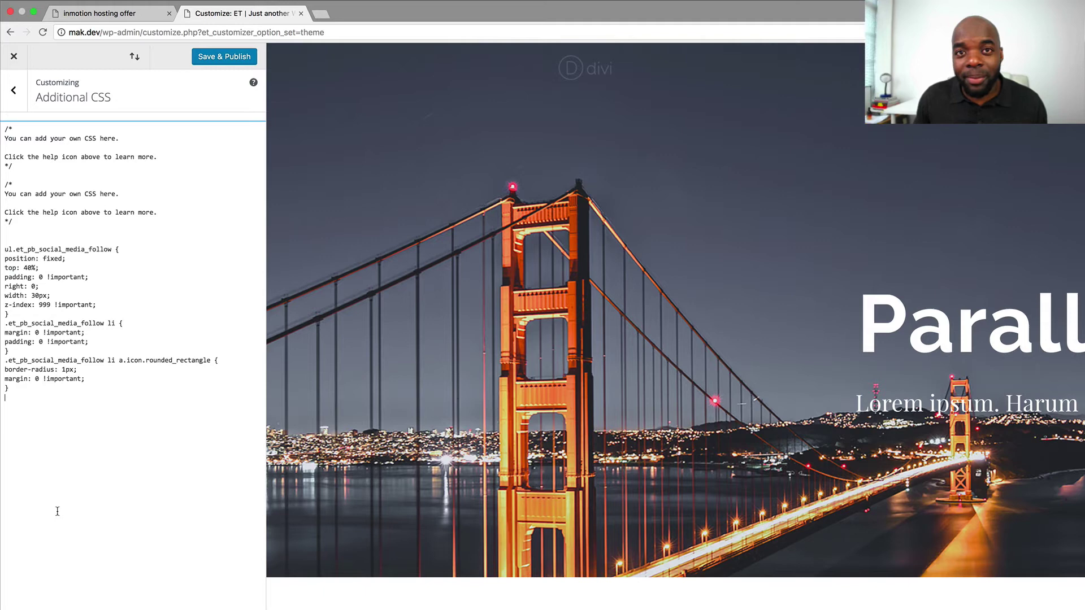
# Leave the Customizer without saving and scroll Divi Theme Options down to the Custom CSS field.
pyautogui.click(15, 58)
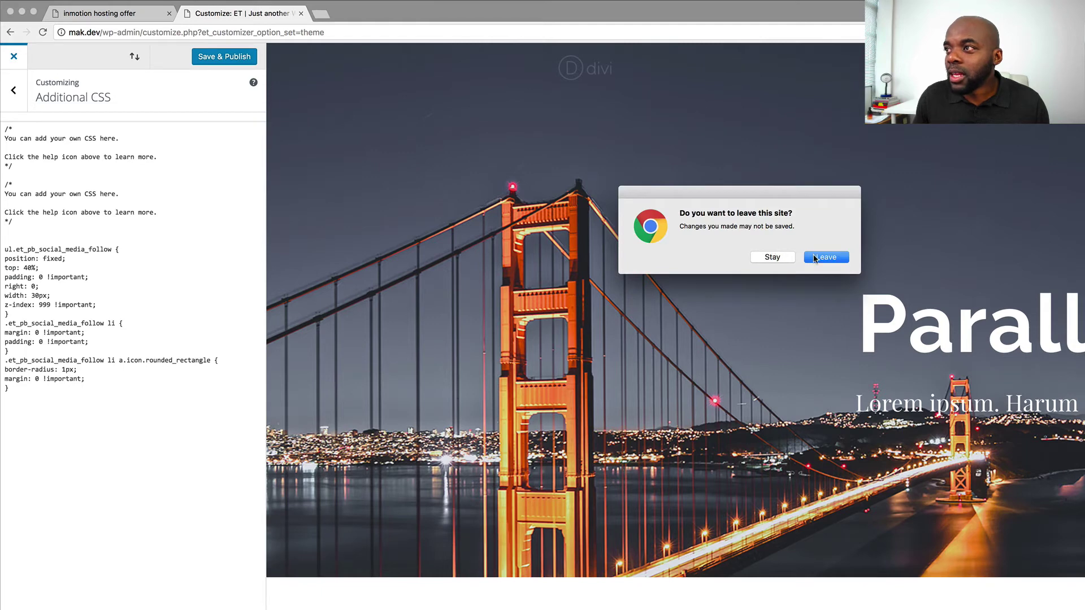
pyautogui.click(812, 257)
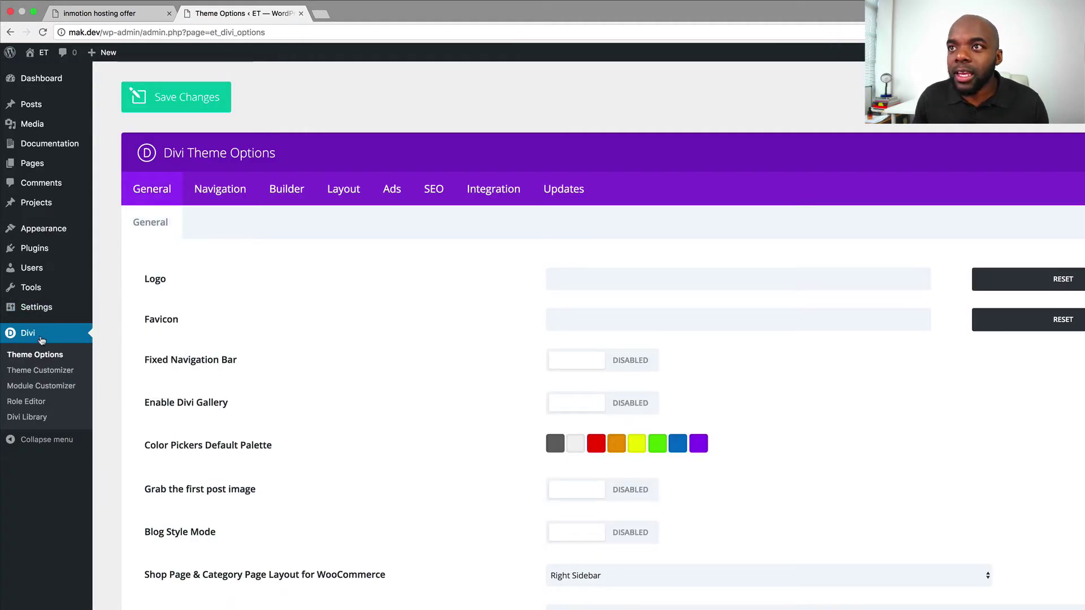
pyautogui.click(32, 335)
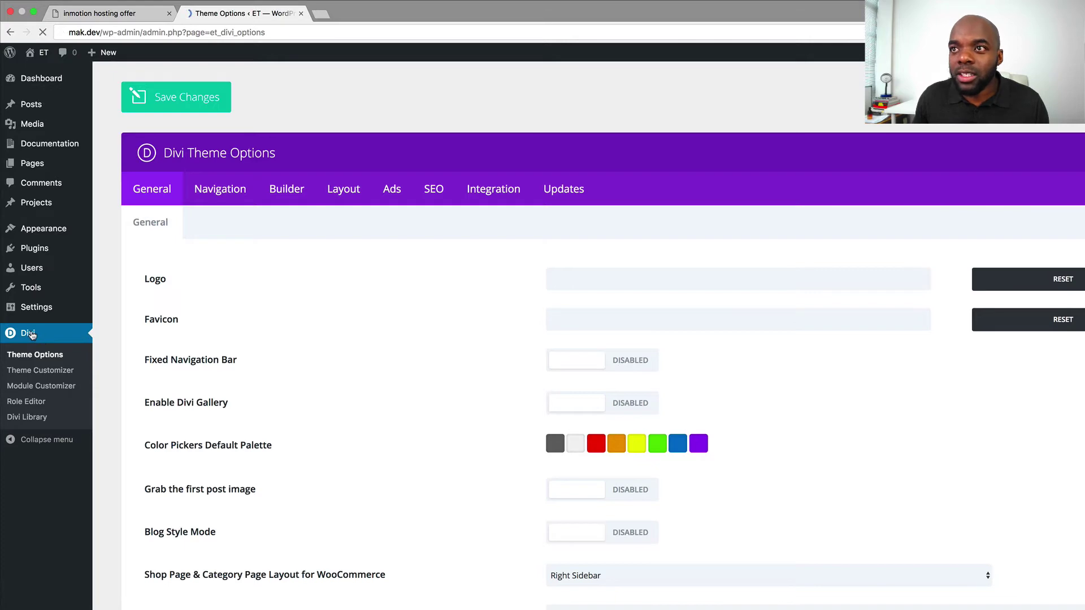
pyautogui.scroll(-1, 93, 391)
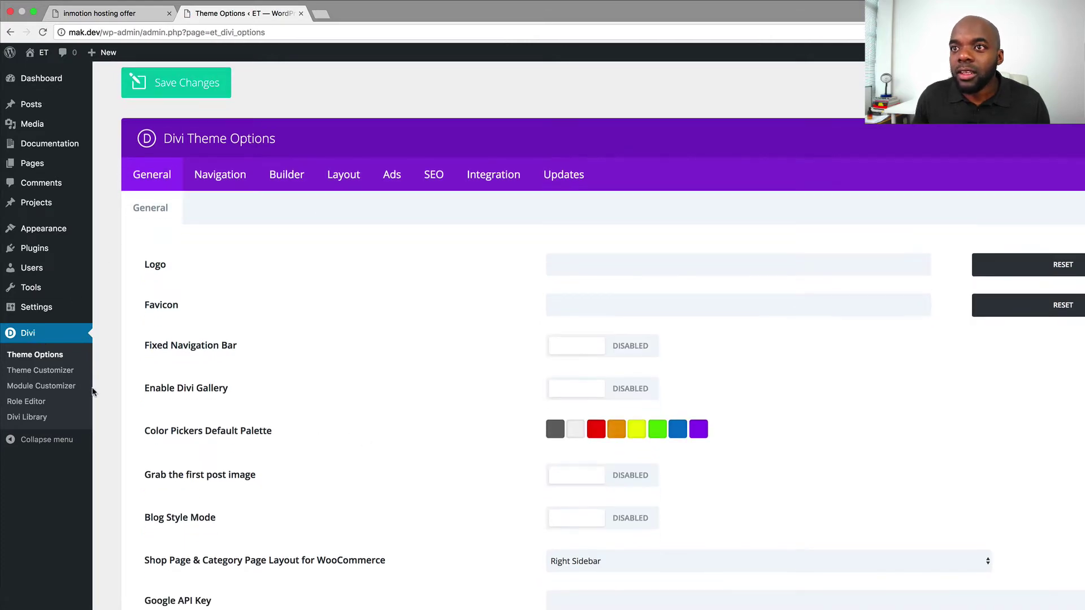
pyautogui.scroll(-20, 359, 368)
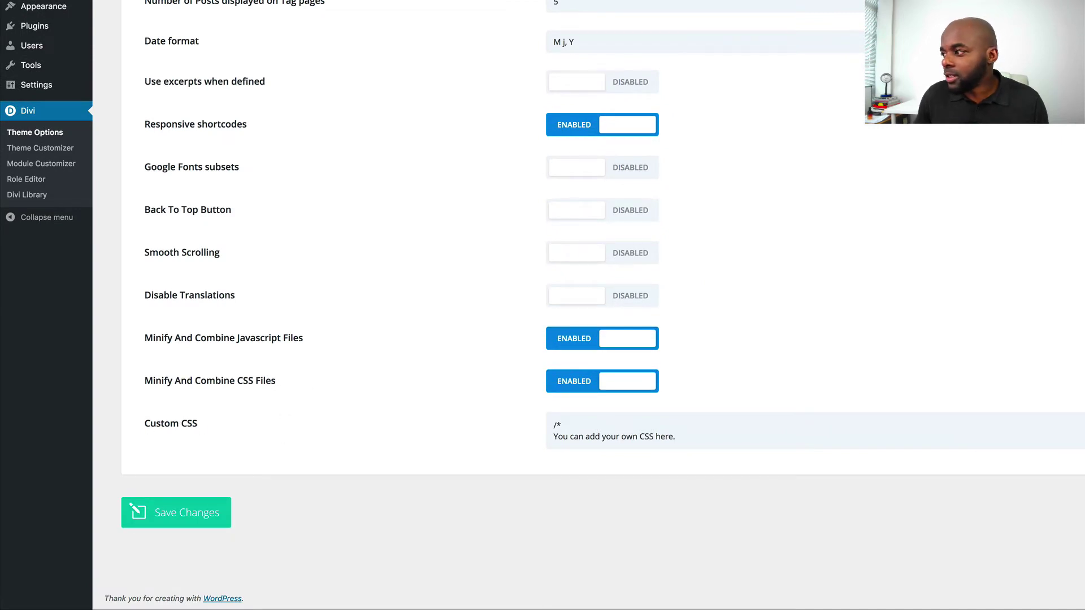
# Paste the ul.et_pb_social_media_follow rules (fixed, top 40%, right 0) into Custom CSS and highlight them.
pyautogui.hotkey('ctrl', 'v')
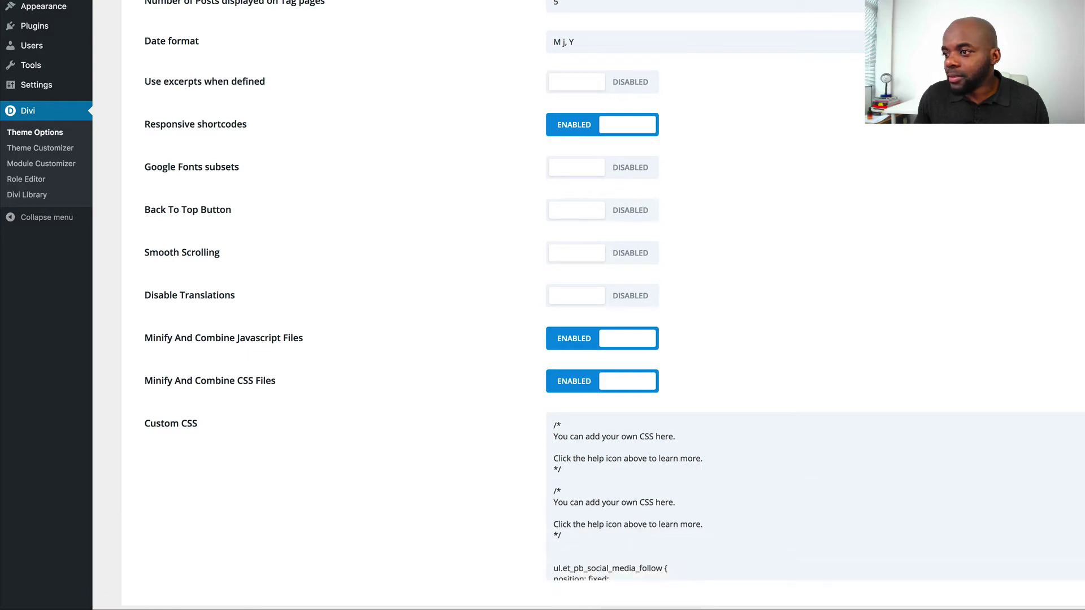
pyautogui.scroll(-3, 587, 305)
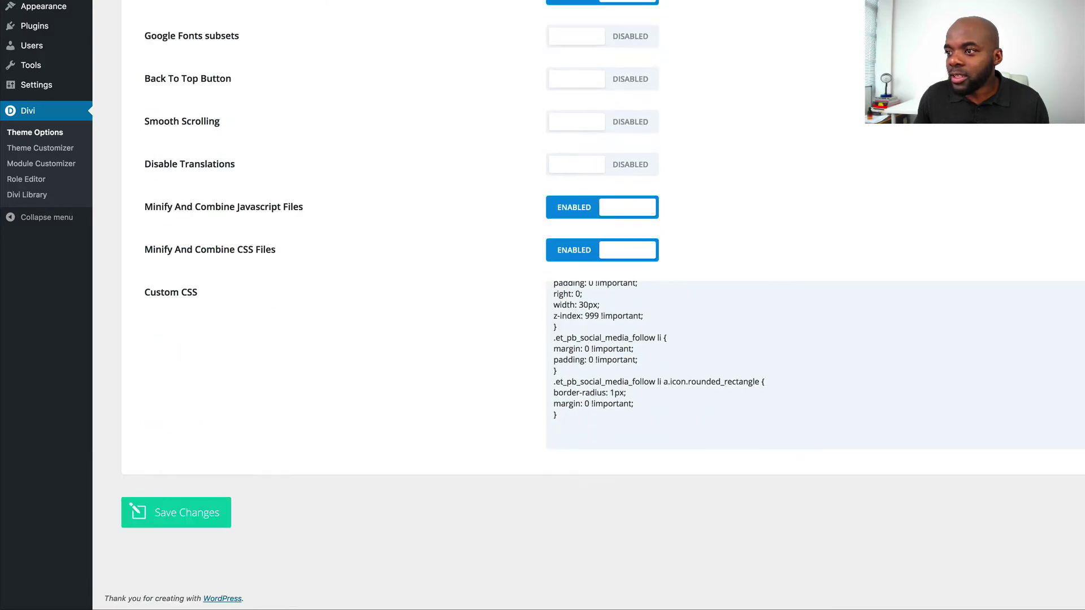
pyautogui.click(574, 416)
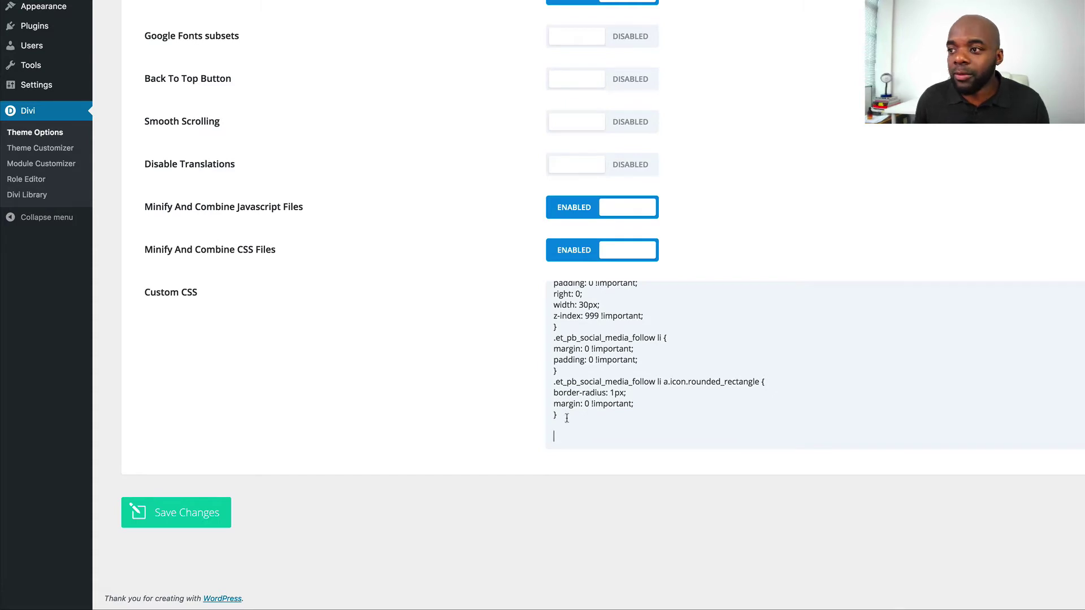
pyautogui.moveTo(560, 421); pyautogui.dragTo(554, 288)
pyautogui.click(742, 336)
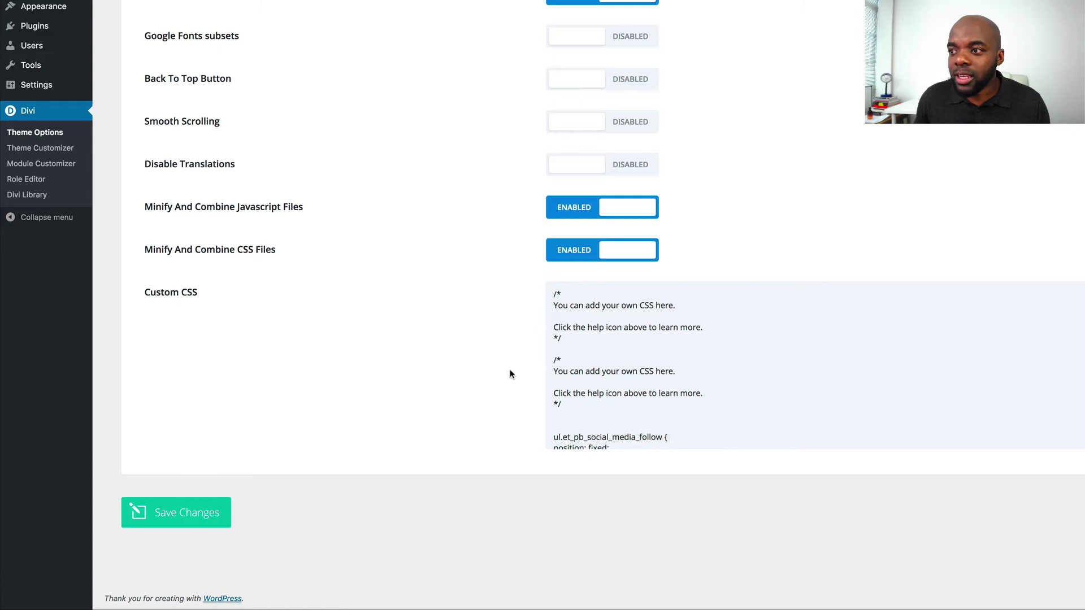
pyautogui.scroll(-2, 699, 394)
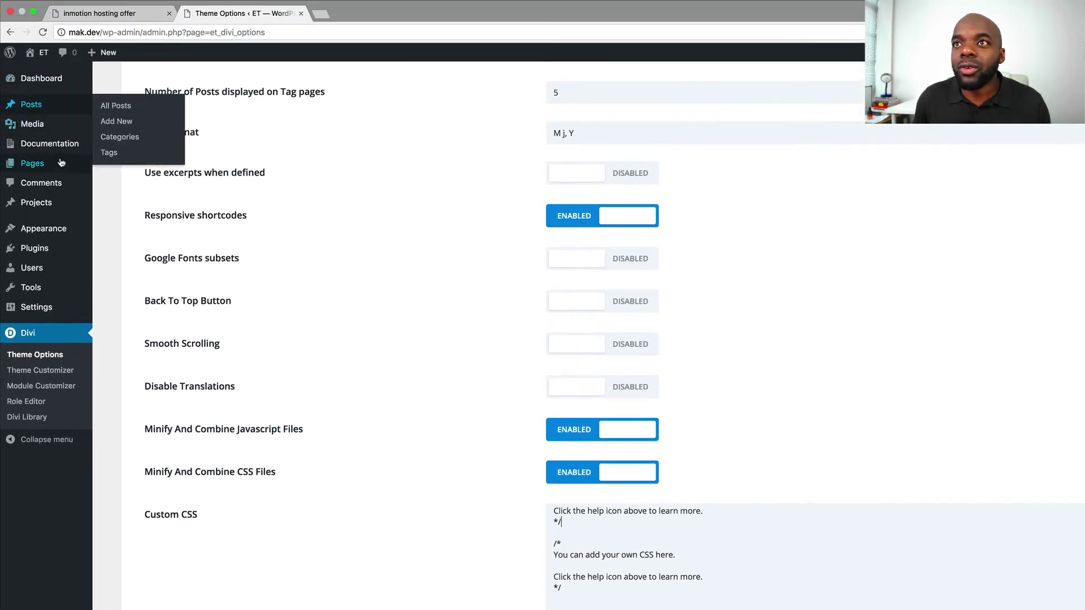
# Visit the Parallax-header homepage, enable the Divi Visual Builder, and expand the page-level actions.
pyautogui.click(46, 73)
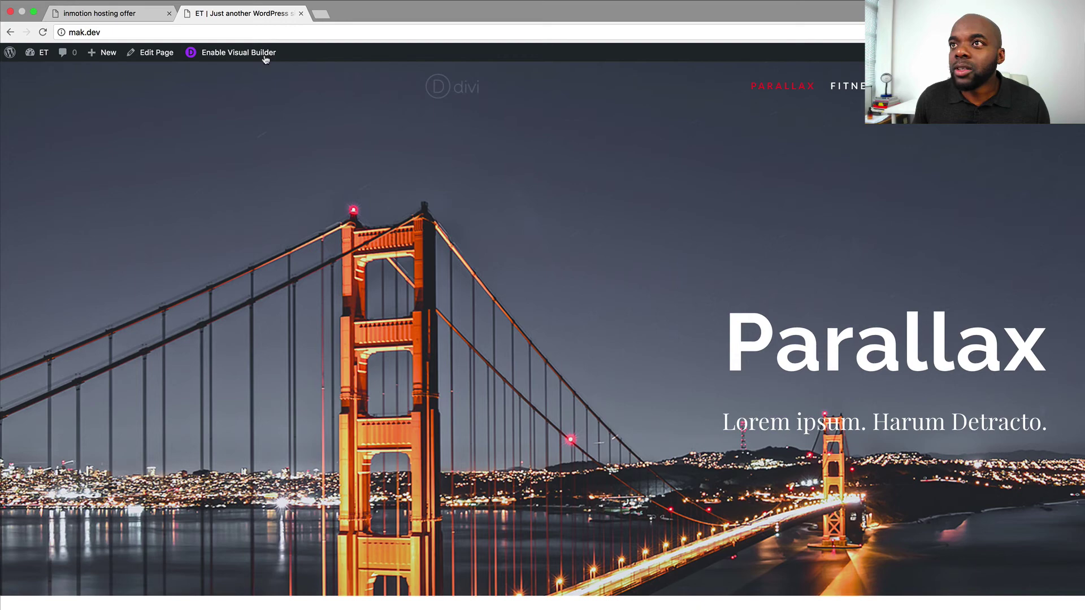
pyautogui.click(256, 53)
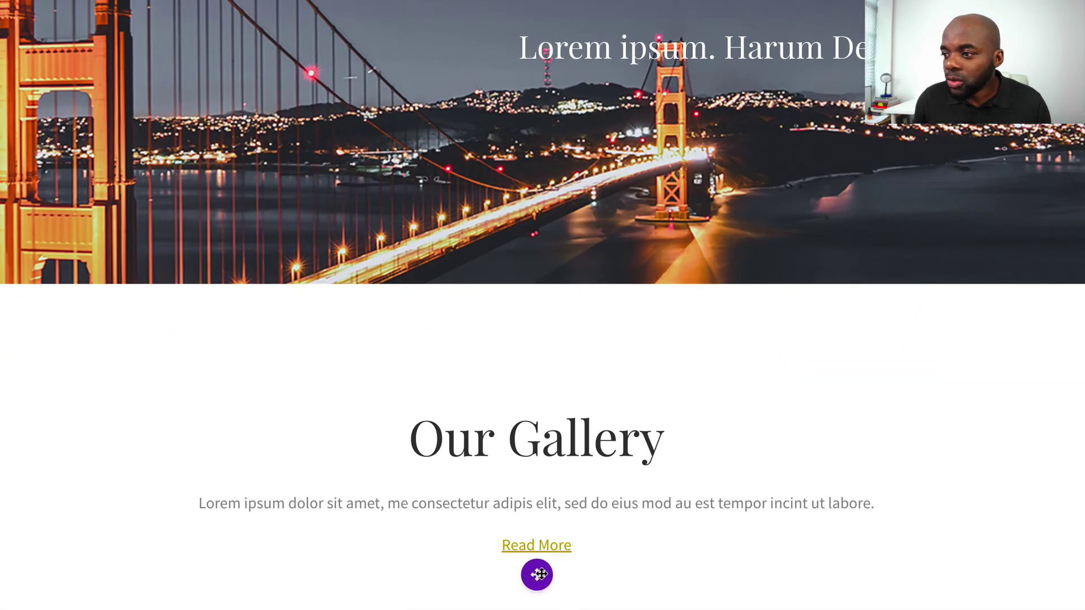
pyautogui.click(539, 576)
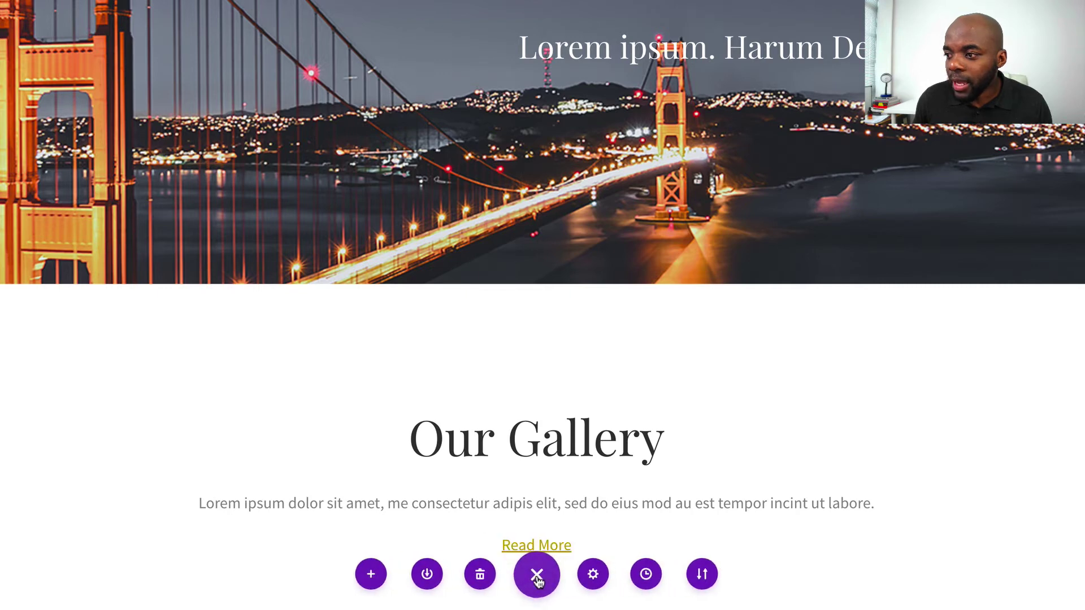
# Expand the Custom CSS section under Page Settings > Advanced and enlarge its box to show all rules.
pyautogui.click(602, 576)
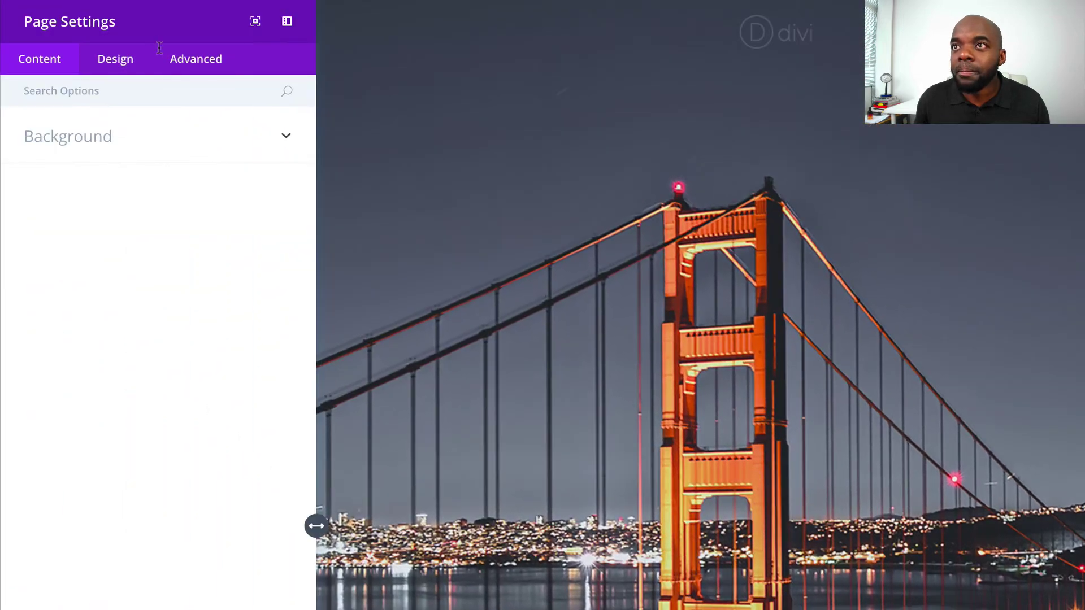
pyautogui.click(189, 63)
pyautogui.click(89, 138)
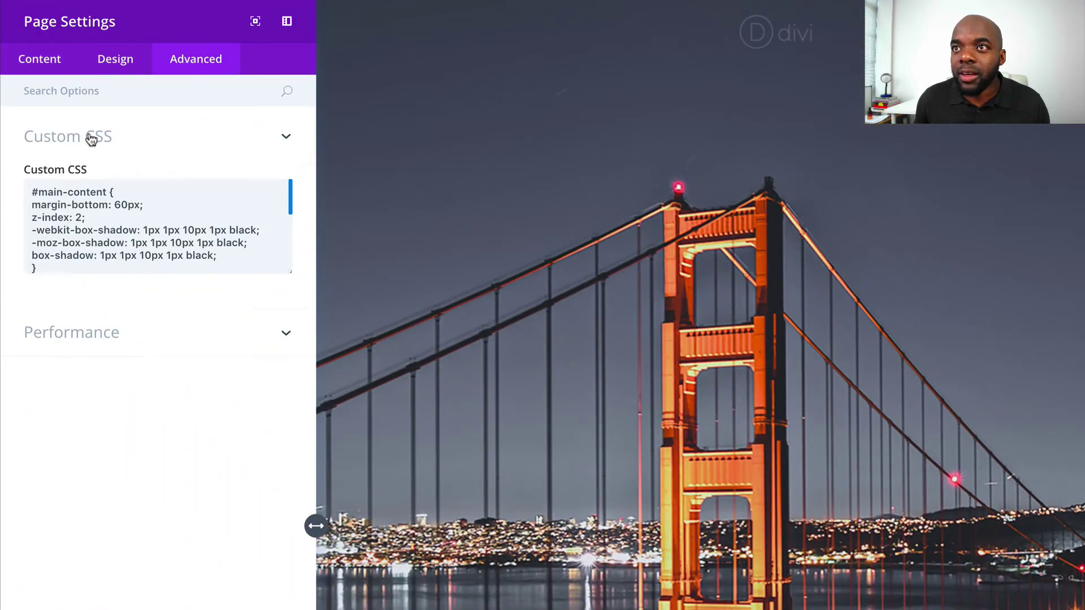
pyautogui.moveTo(289, 272); pyautogui.dragTo(244, 599)
# Highlight the #main-content, #main-footer and #footer-bottom rules in the page's Custom CSS.
pyautogui.click(38, 397)
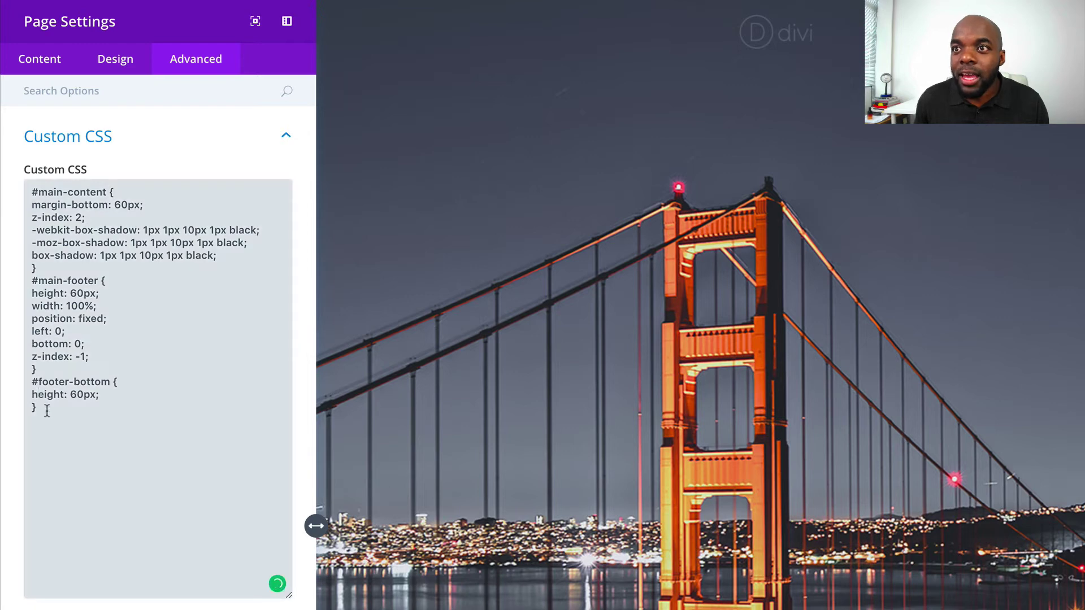
pyautogui.moveTo(47, 411); pyautogui.dragTo(31, 181)
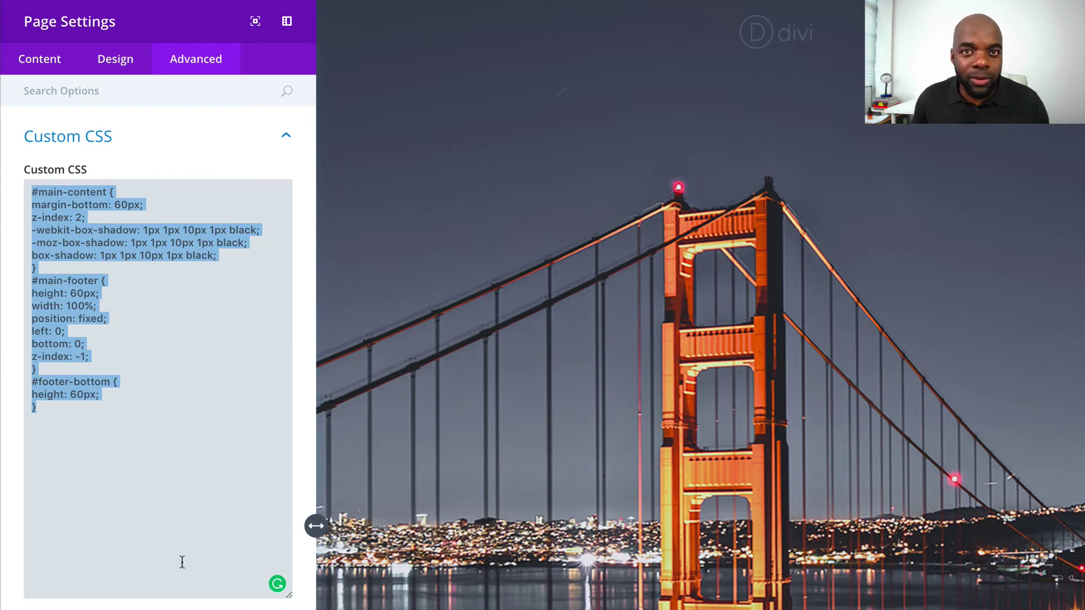
pyautogui.click(128, 476)
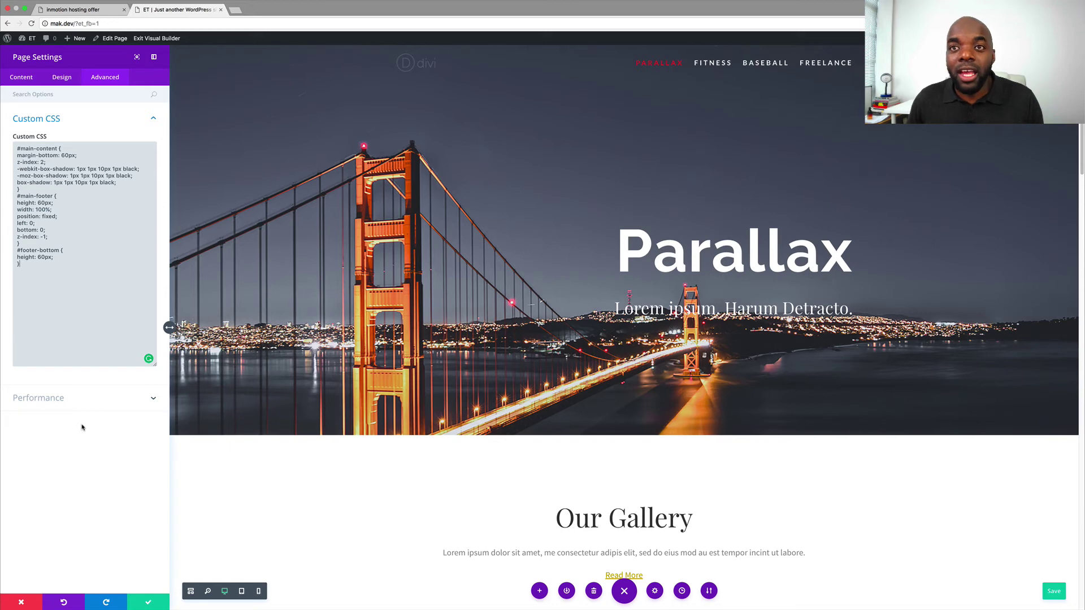
# Switch to the InMotion hosting offer page and scroll through its Step 1 and Step 2 signup sections.
pyautogui.click(84, 9)
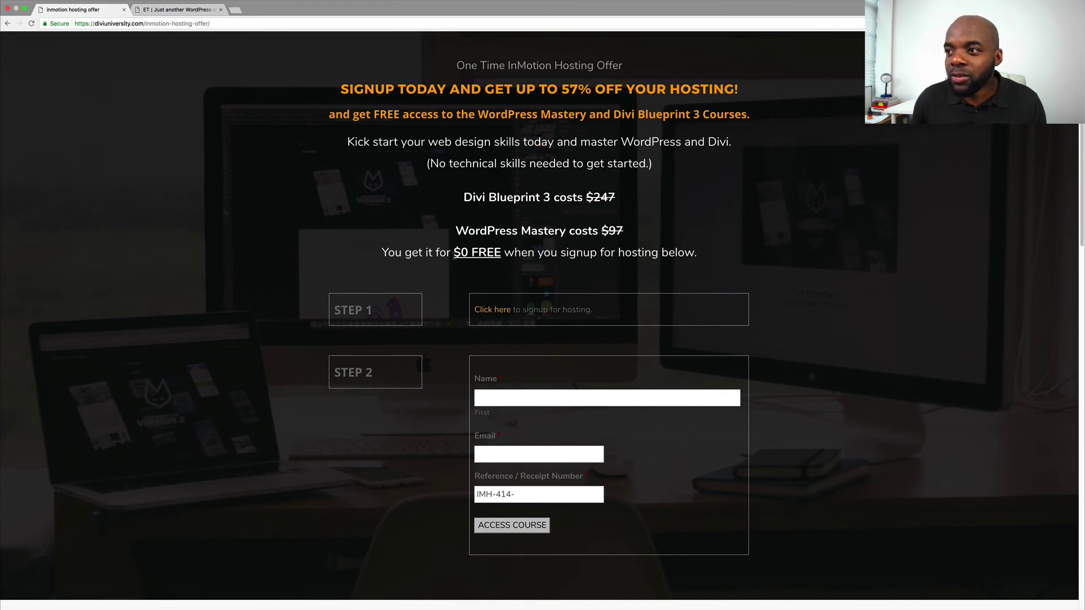
pyautogui.scroll(-3, 446, 457)
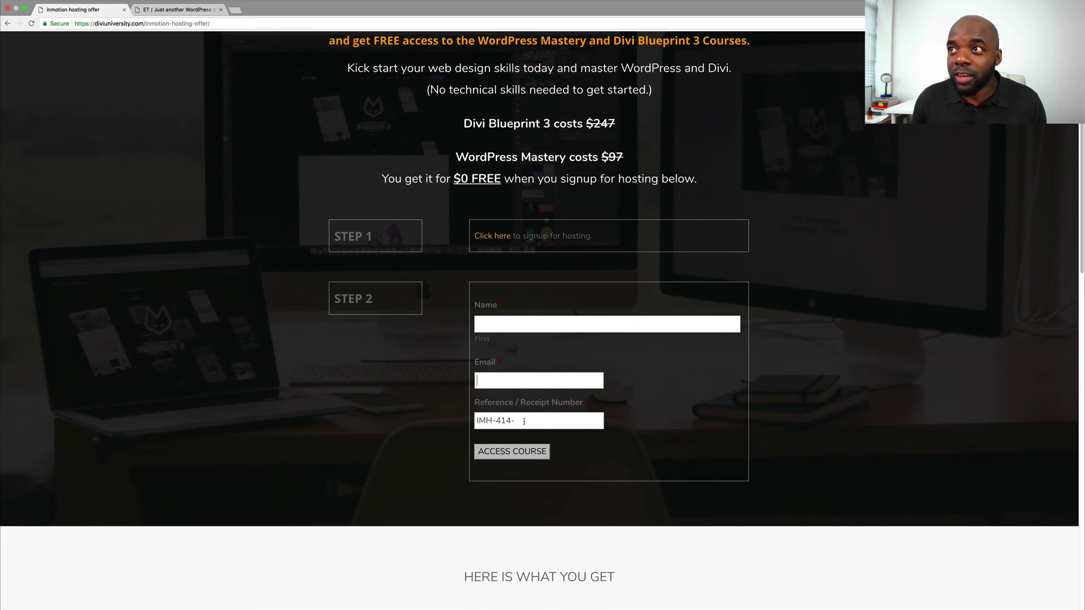
pyautogui.scroll(3, 323, 389)
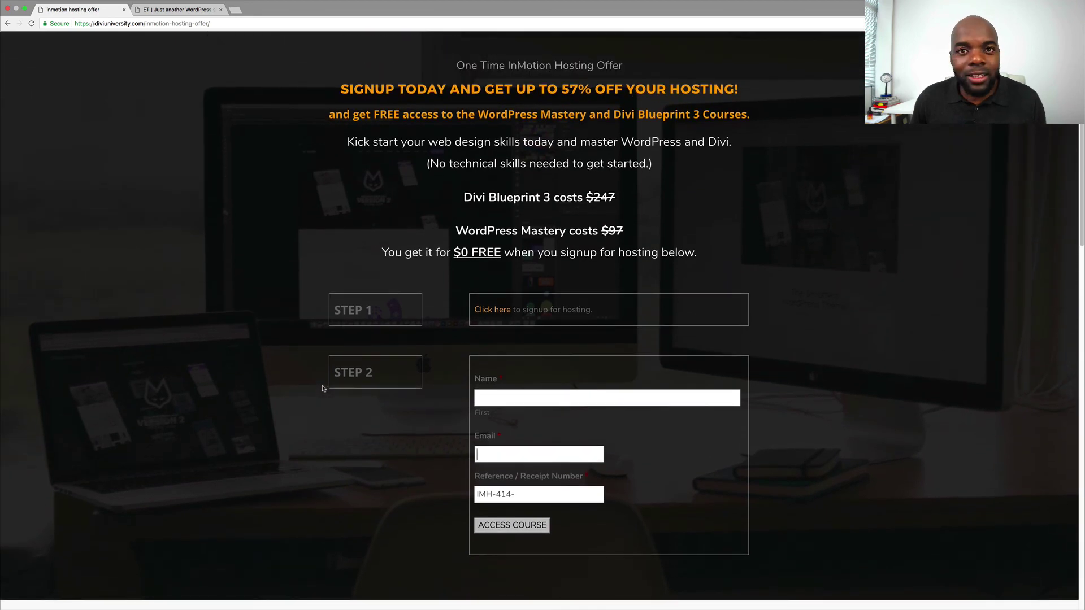